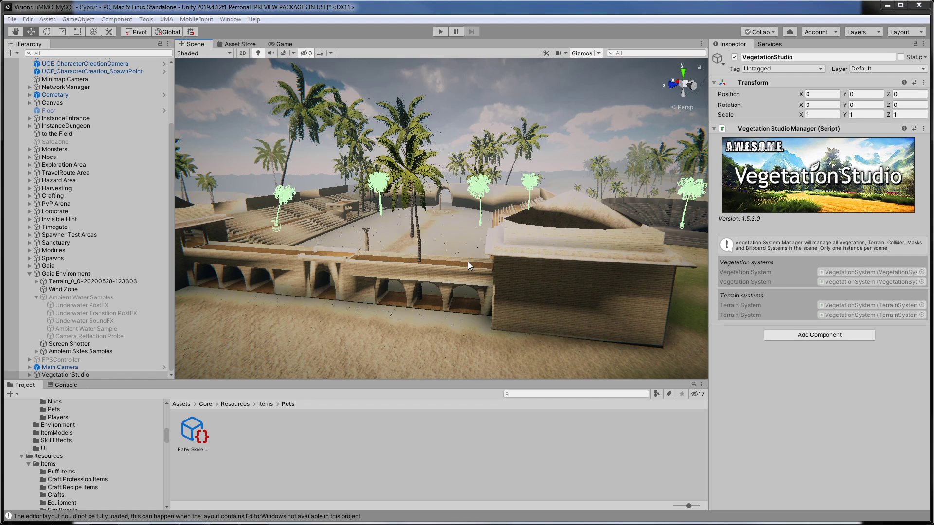
Select the Hippodrome Stadium - Salamis root object after checking its roofsBack mesh and the terrain.
left_click_drag(498, 286, 489, 337, "alt")
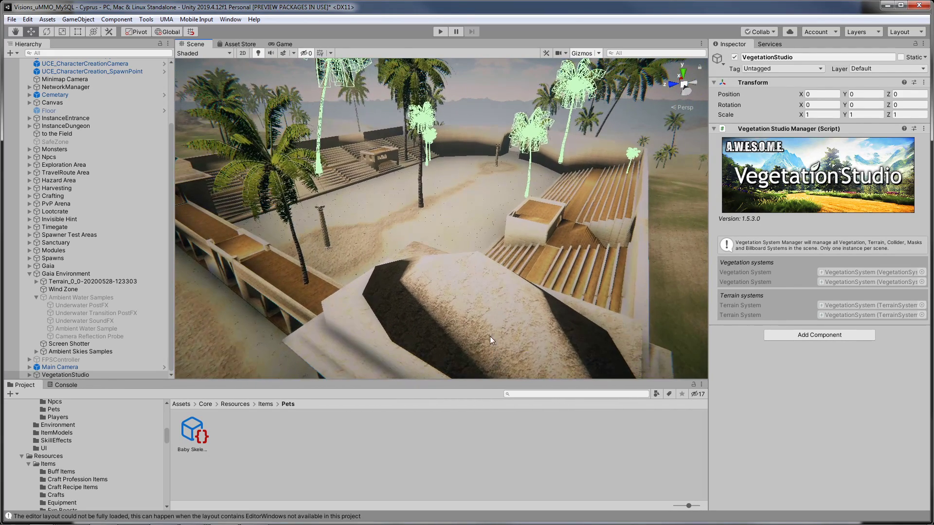
left_click(491, 318)
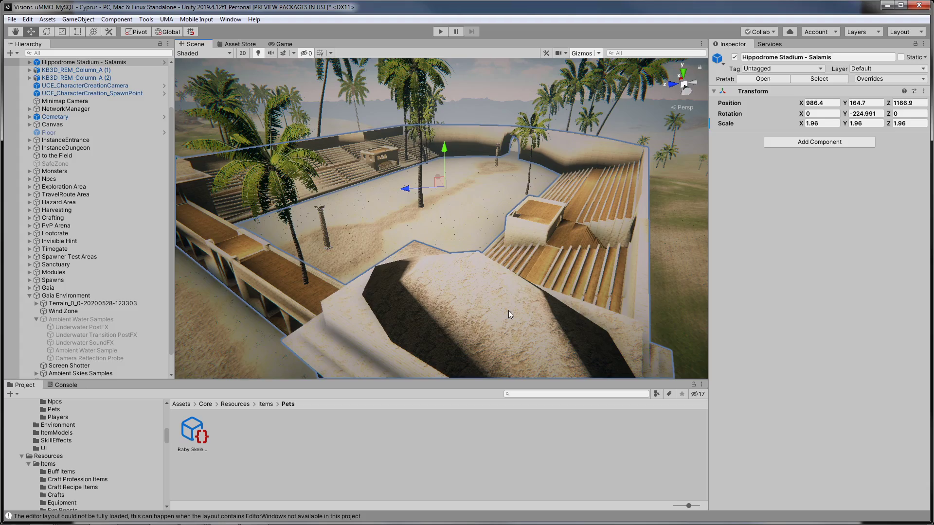
left_click_drag(528, 304, 564, 302, "alt")
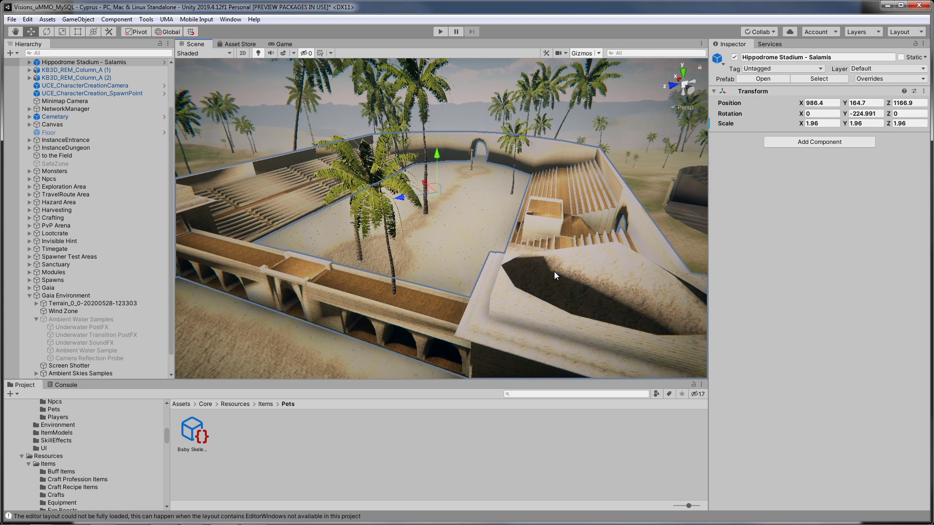
left_click(563, 301)
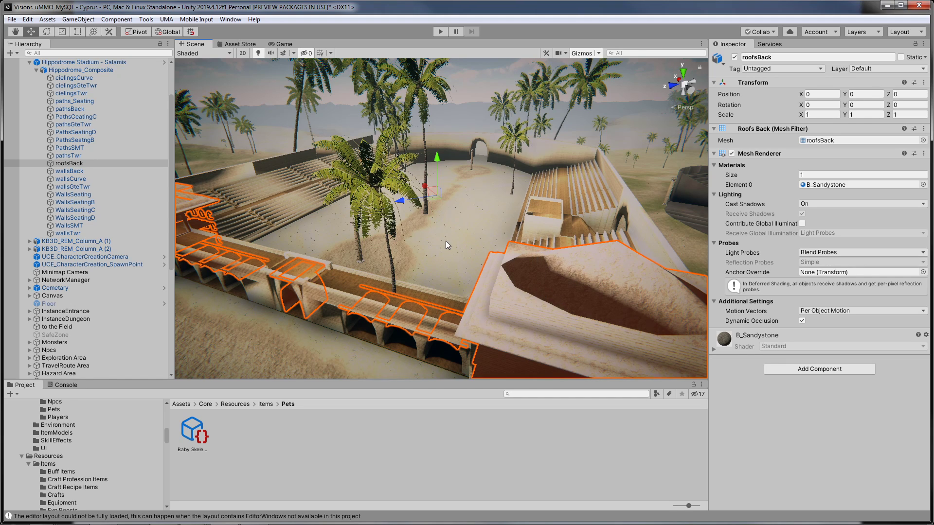
left_click(255, 356)
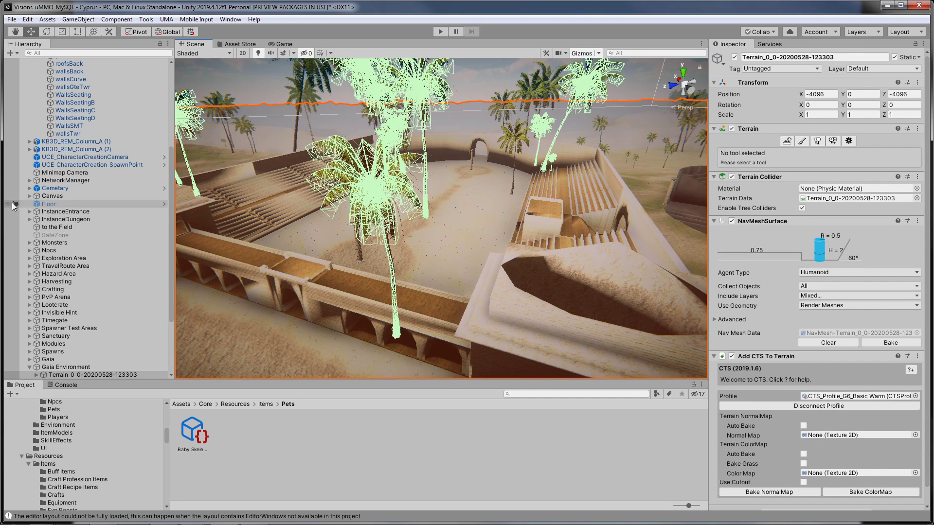
left_click(561, 292)
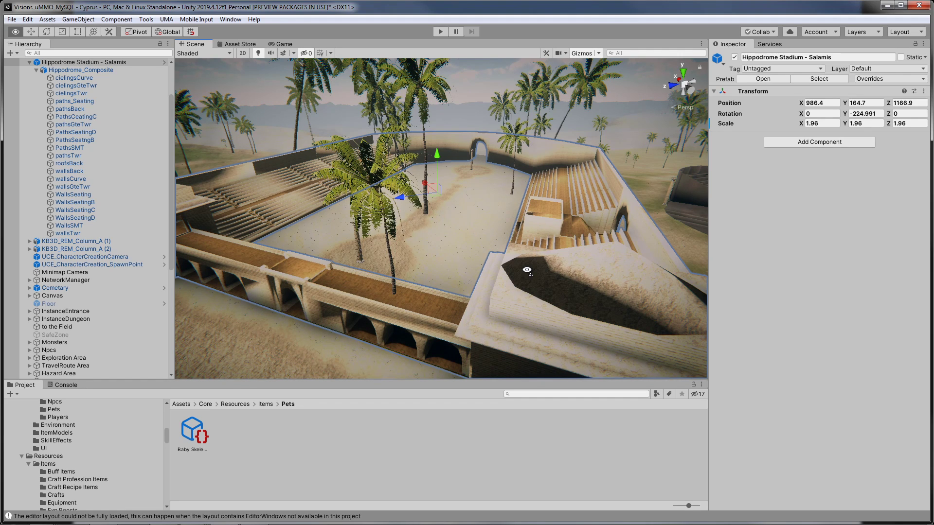
left_click_drag(531, 267, 568, 152, "alt")
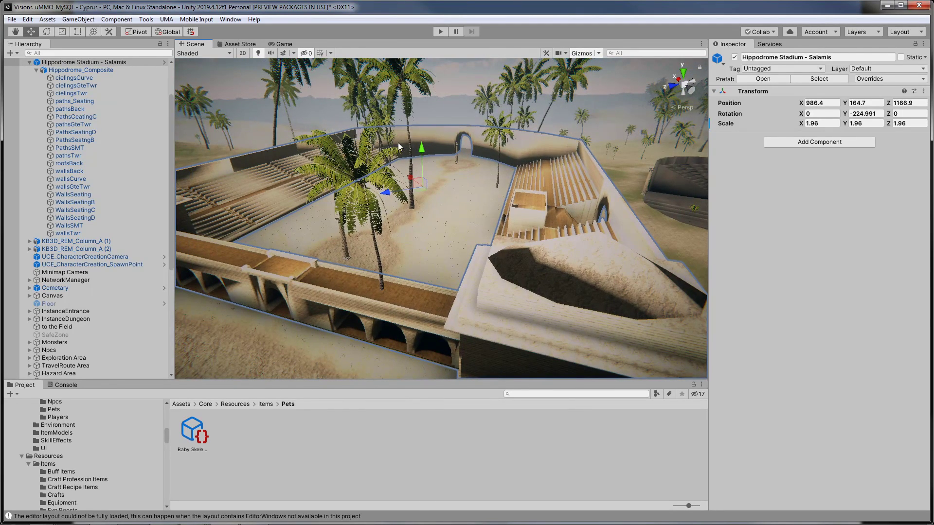
Clear the old 'area mask' search from the Add Component list and return to the categories.
left_click(819, 141)
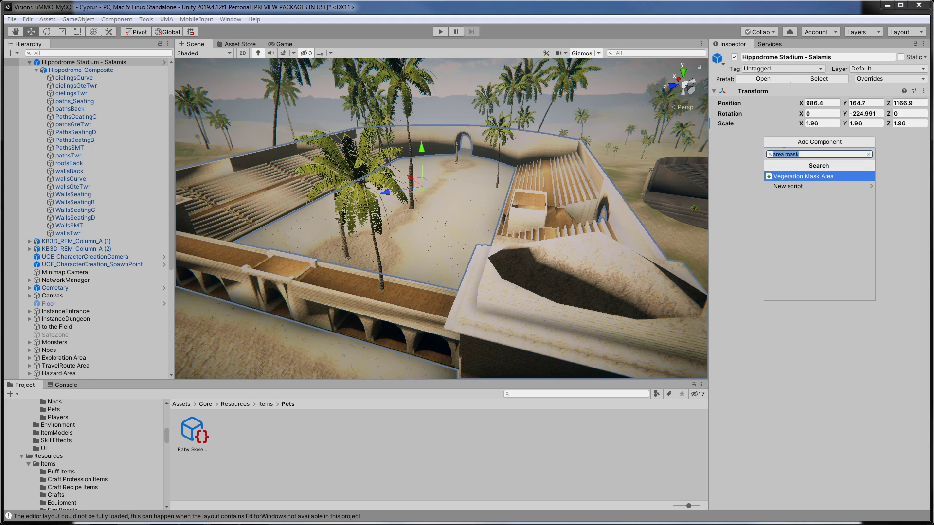
left_click_drag(805, 155, 768, 155)
key("BackSpace")
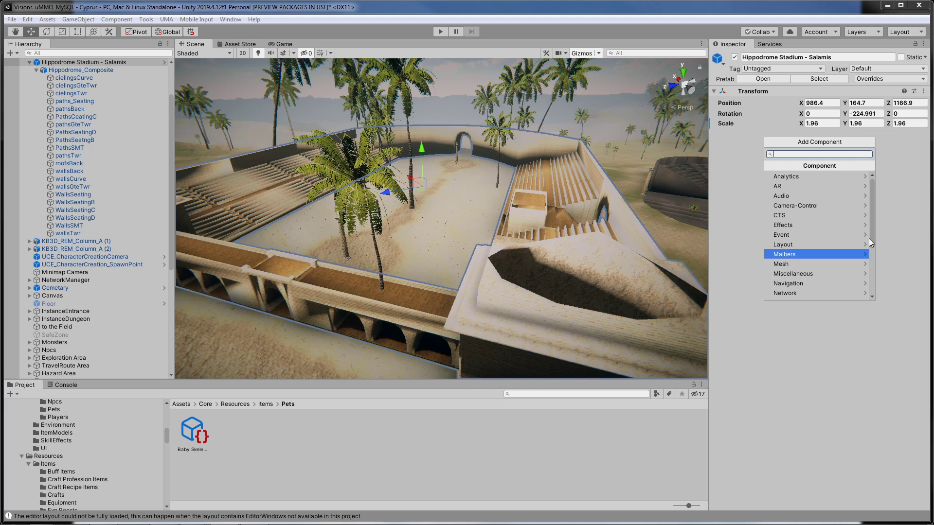
scroll(869, 253, "down", 3)
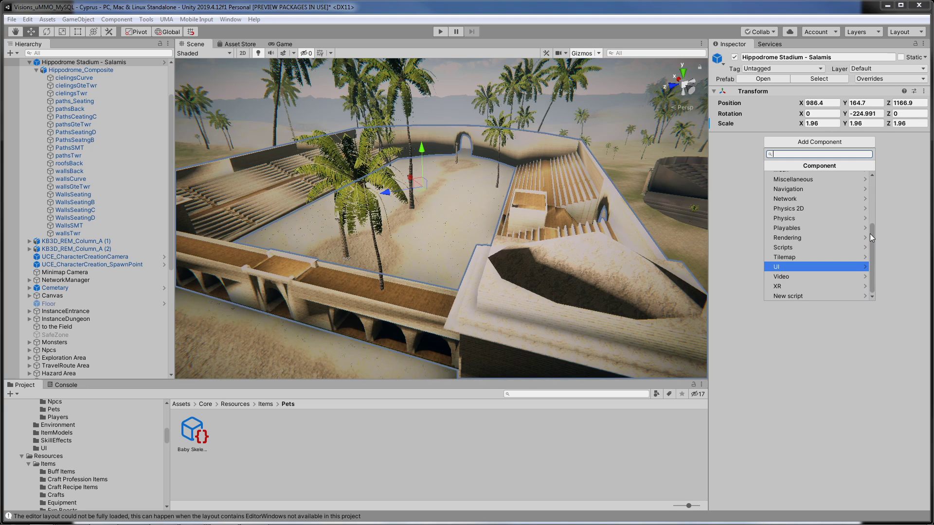
left_click(788, 295)
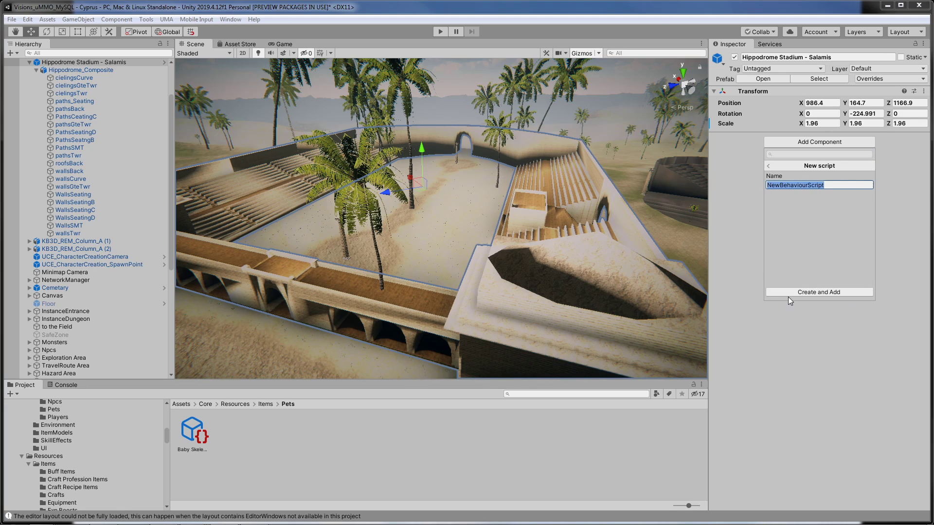
left_click(769, 166)
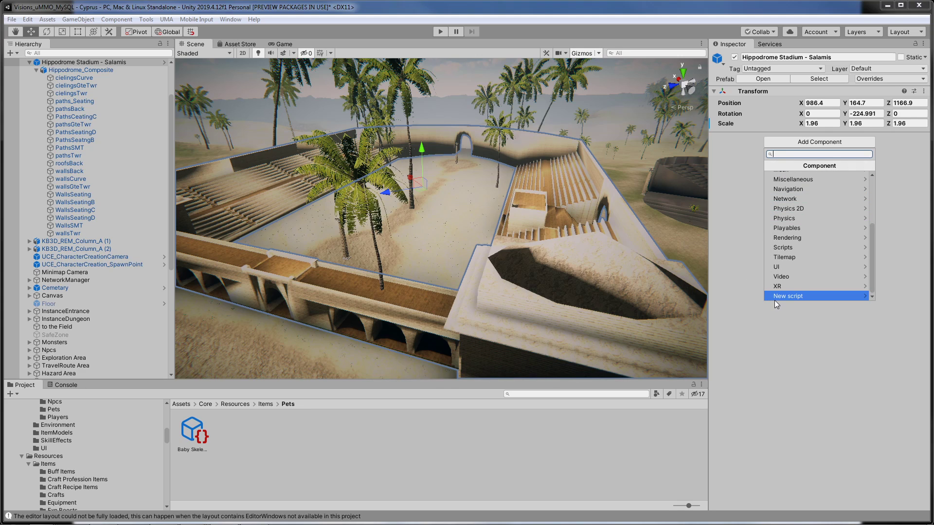
Browse Scripts > AwesomeTechnologies.Vegetation, then search 'area ma' for Vegetation Mask Area.
left_click(786, 247)
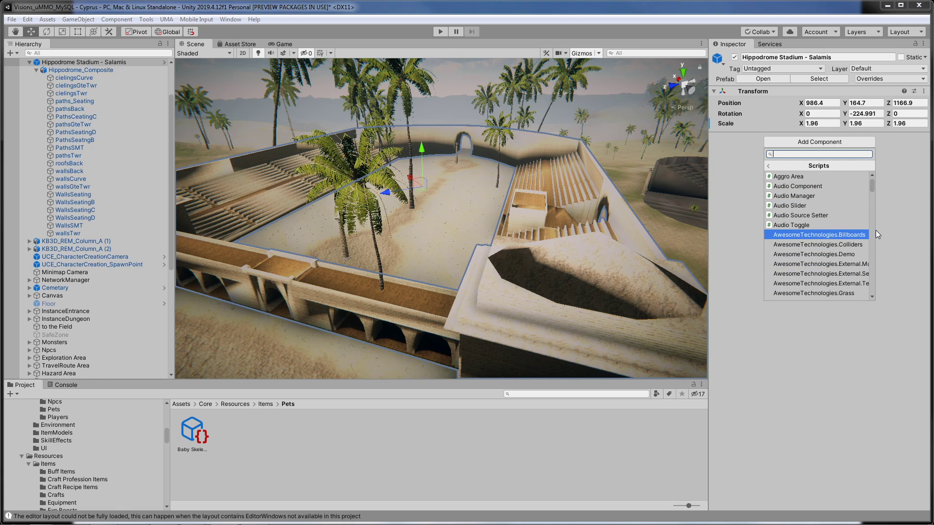
left_click_drag(874, 188, 874, 191)
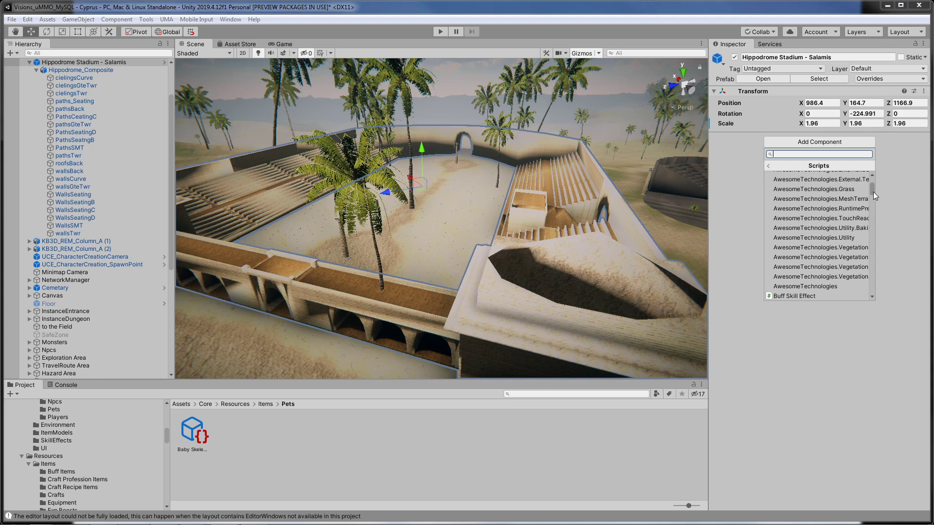
left_click(833, 248)
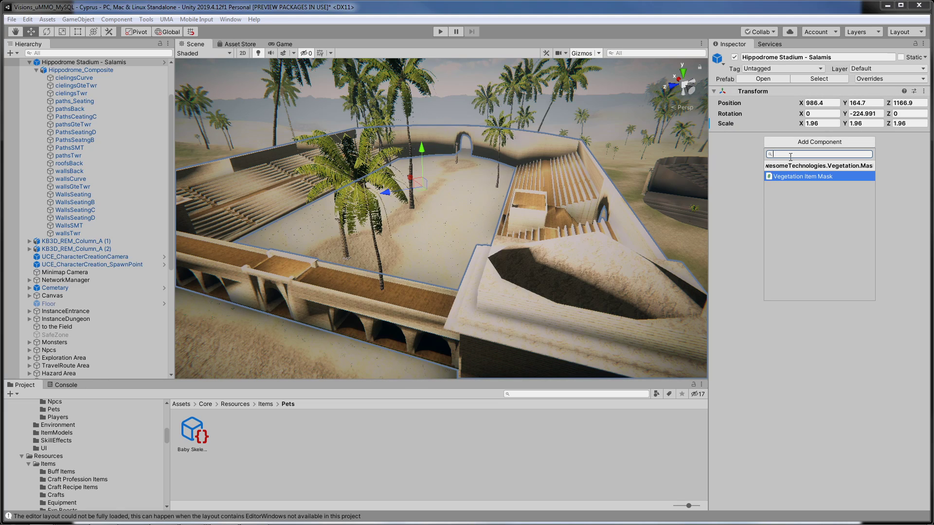
type("ar")
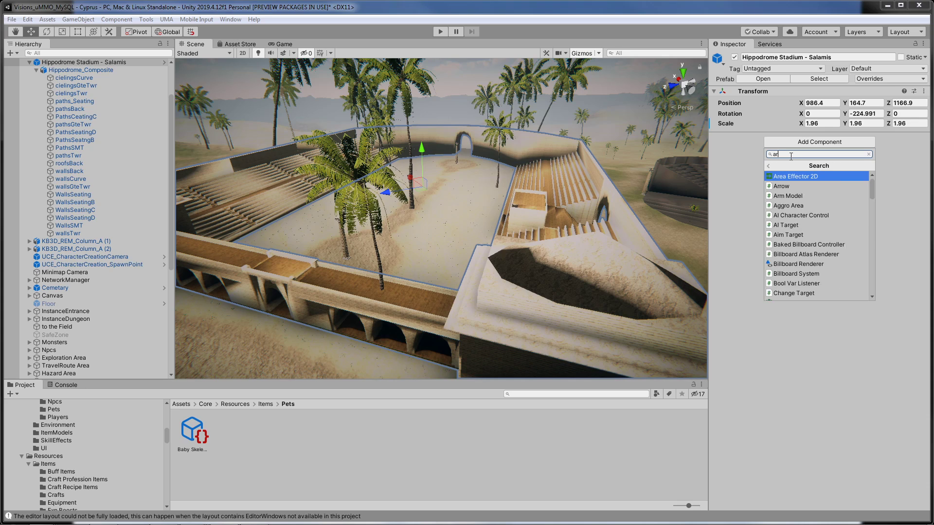
type("ea mask")
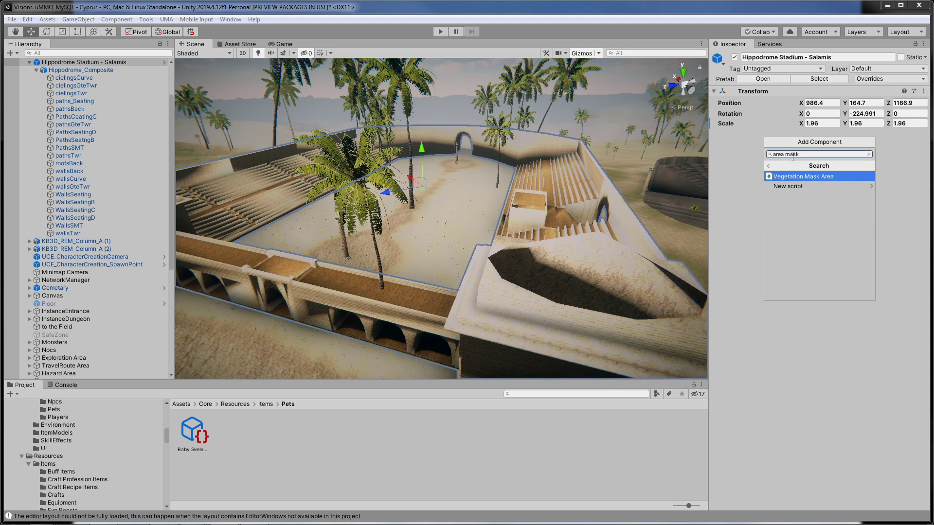
Add a Vegetation Mask Area to the hippodrome and name it 'Hippodrome Salamis Mask'.
left_click(803, 177)
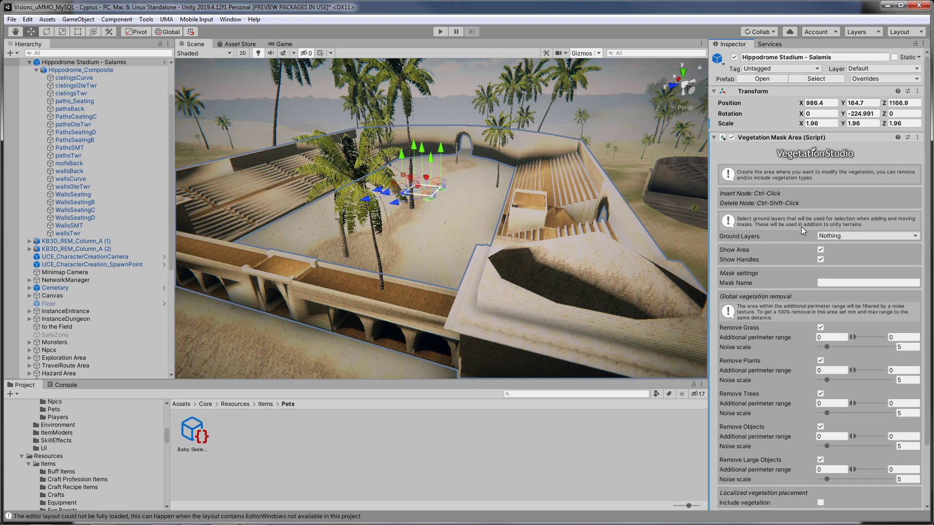
left_click(838, 283)
type("Hippod")
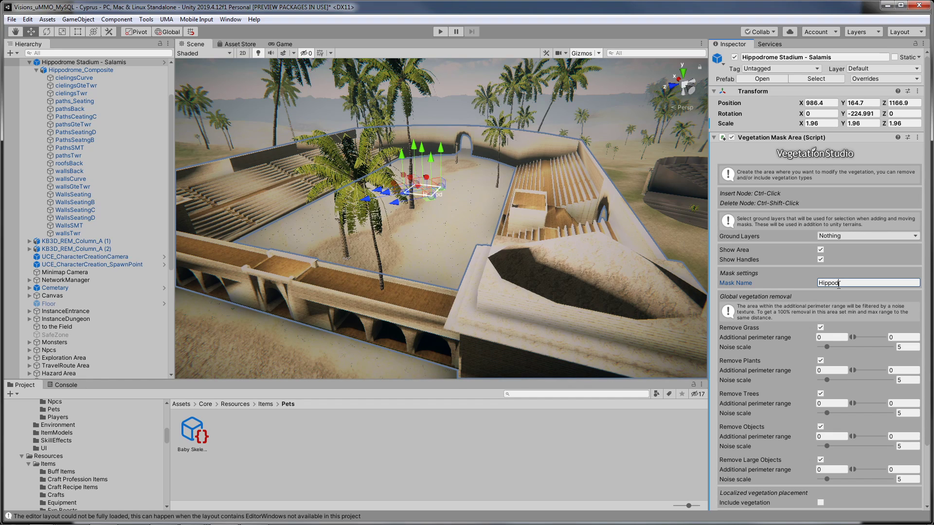
type("rome Salamis Mask")
Drag the hippodrome mask's hull outline Accuracy slider down from 0.2 to 0.15.
left_click_drag(926, 135, 926, 163)
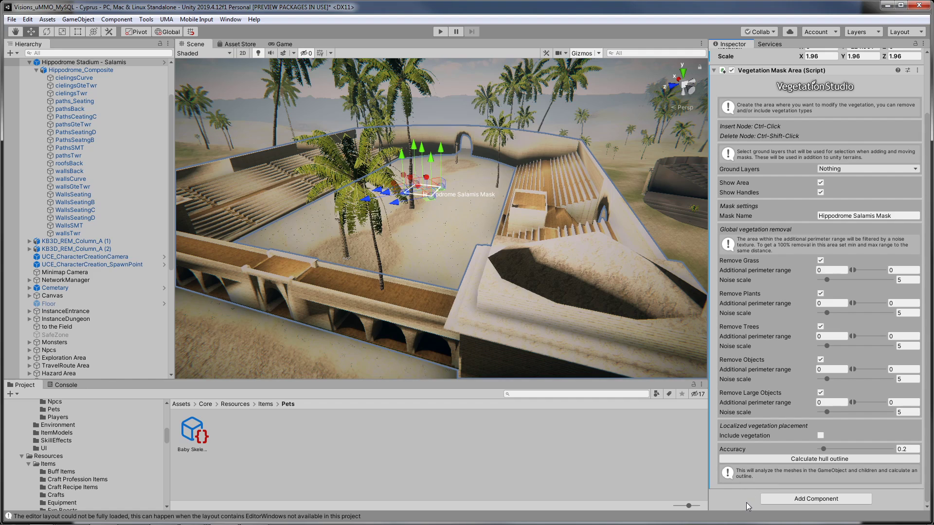
scroll(747, 486, "up", 3)
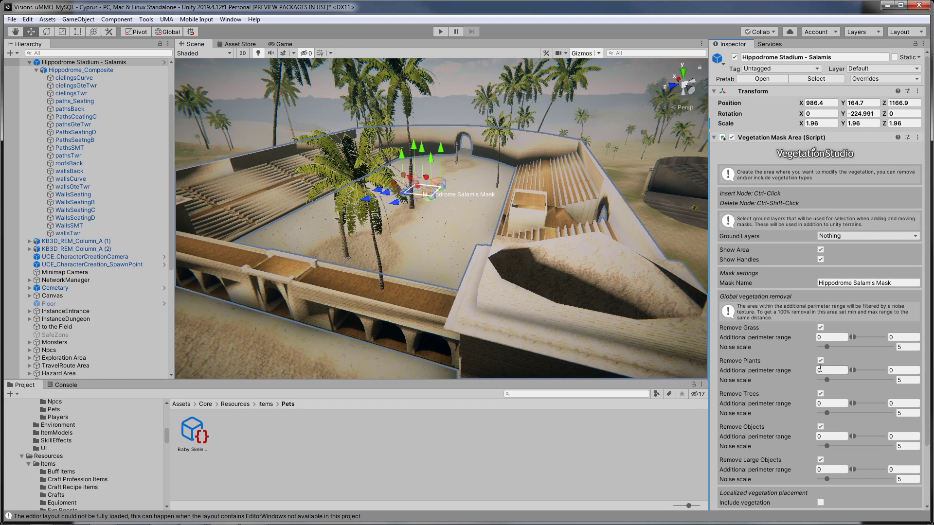
scroll(801, 403, "down", 5)
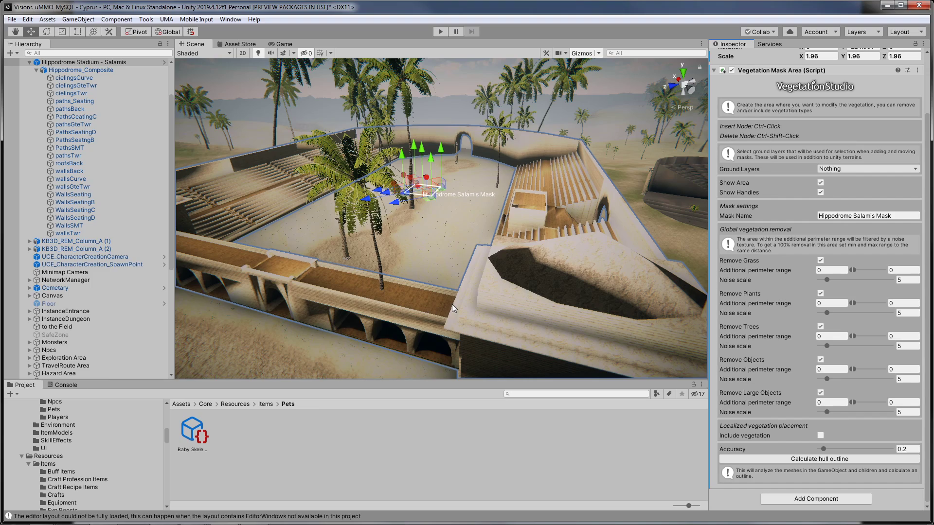
left_click_drag(402, 260, 390, 227, "alt")
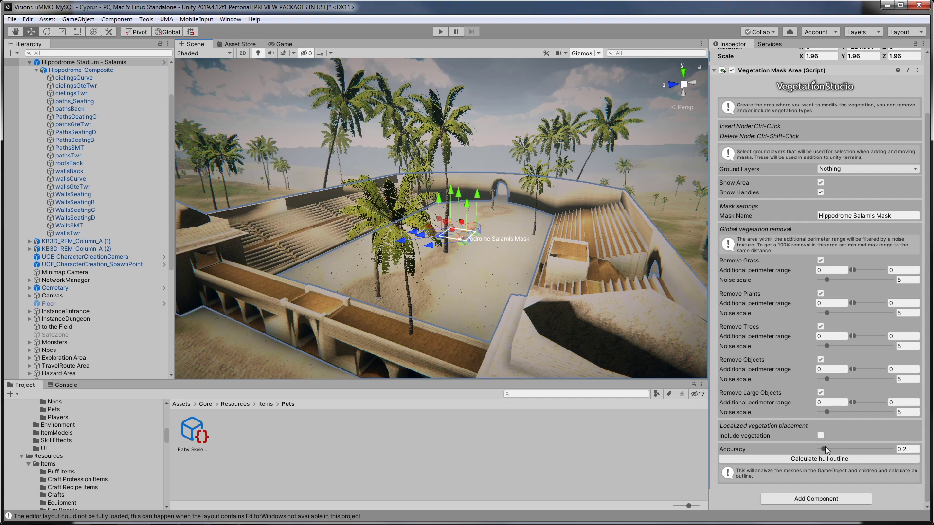
left_click_drag(825, 448, 823, 449)
Calculate the hippodrome mask's hull outline and inspect its nodes around the arena walls.
left_click(819, 460)
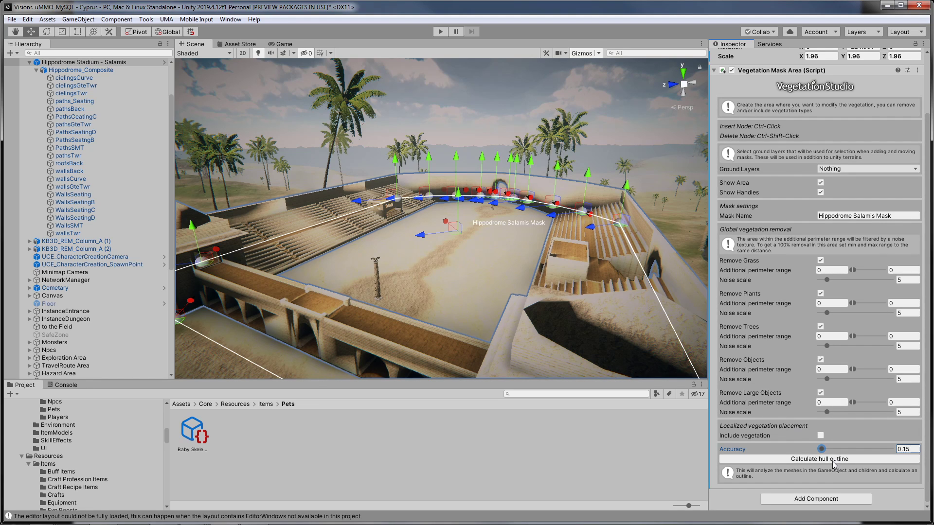
left_click_drag(564, 258, 570, 282, "alt")
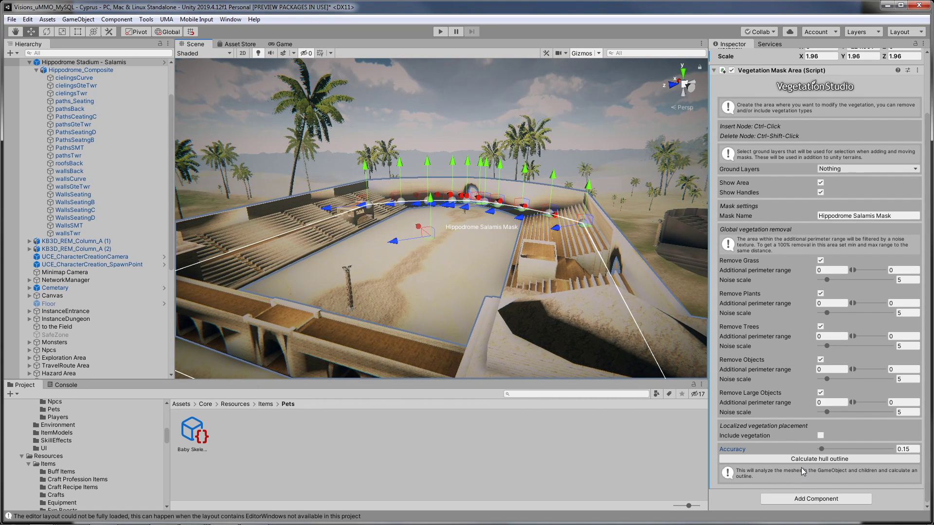
scroll(926, 139, "up", 3)
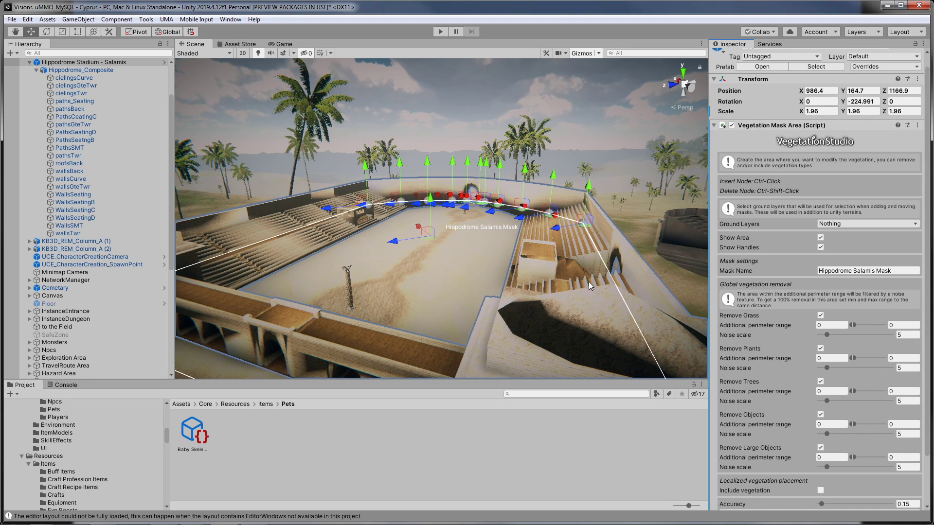
Orbit the Scene view over to the theater building.
right_click_drag(589, 281, 637, 318)
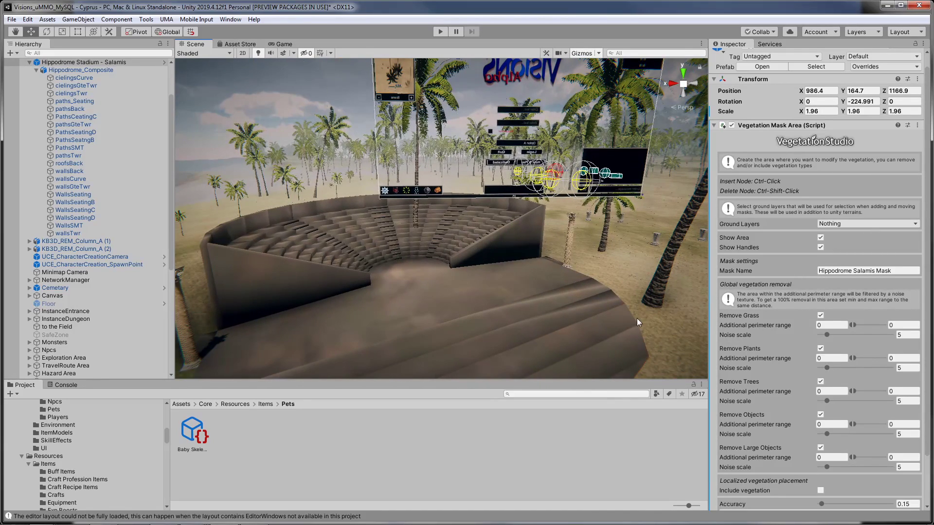
Add a Vegetation Mask Area to TheaterBasic_Salamis and name it 'Theater salamis mask'.
left_click(427, 271)
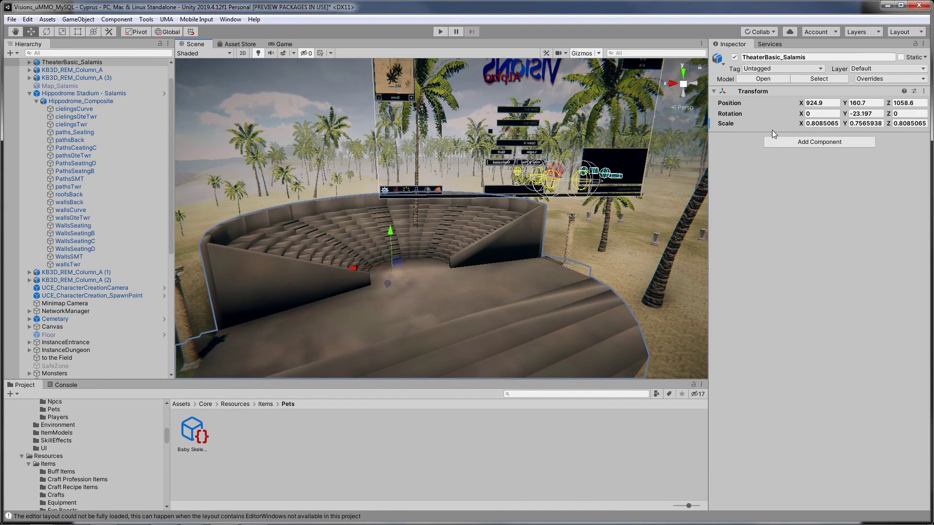
left_click(792, 142)
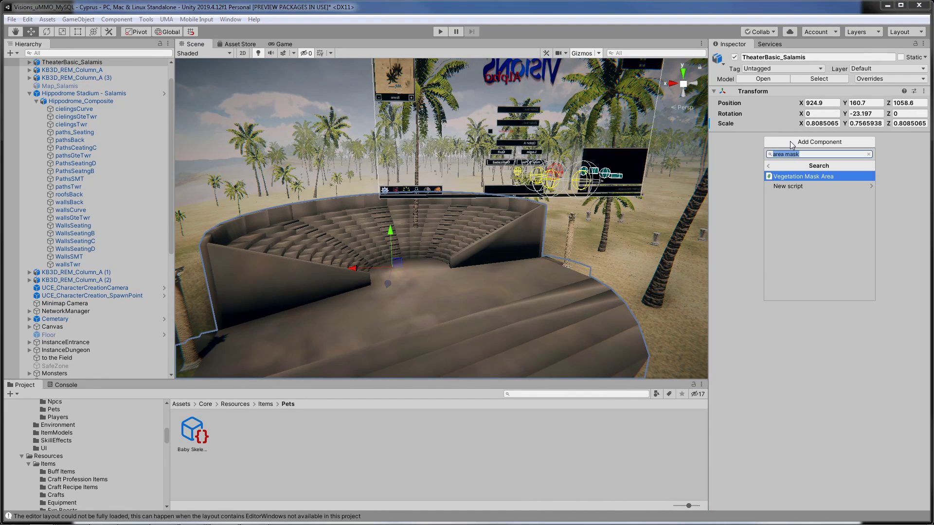
left_click(812, 177)
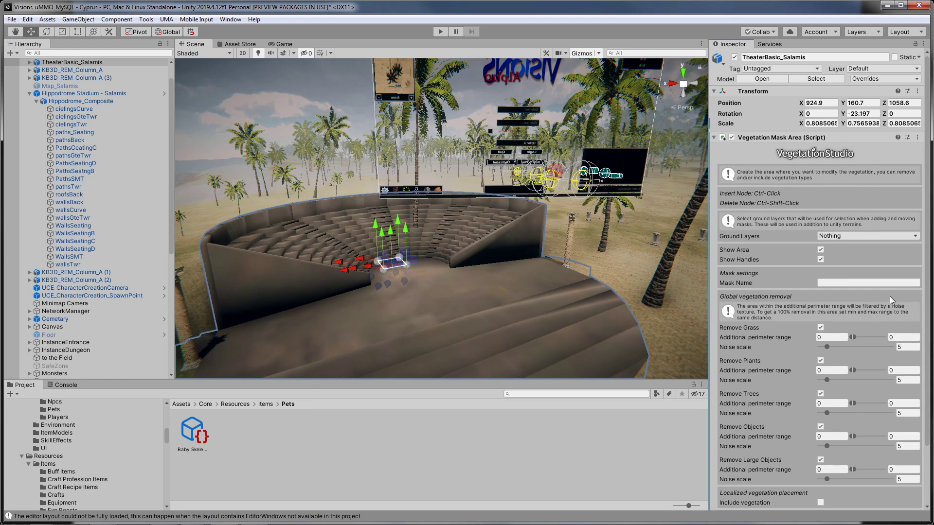
left_click(894, 283)
type("Theater salamis mask")
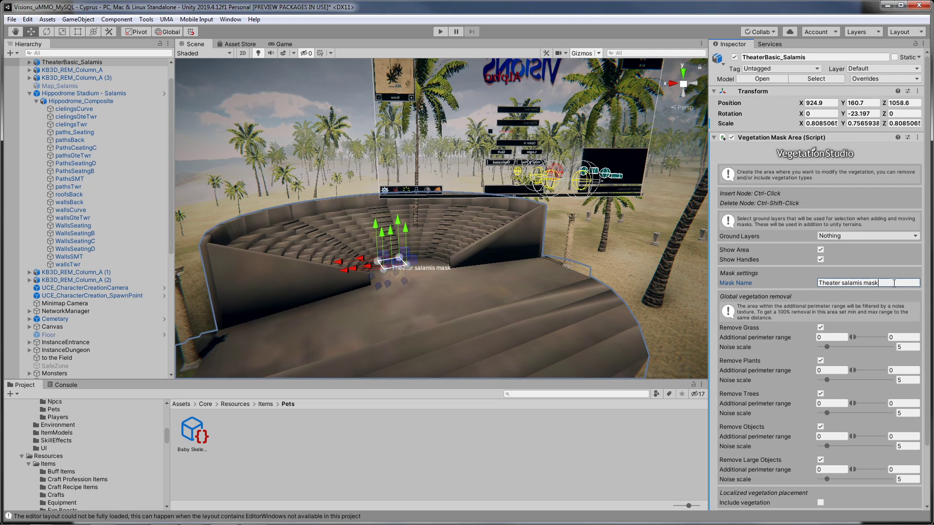
scroll(871, 379, "down", 3)
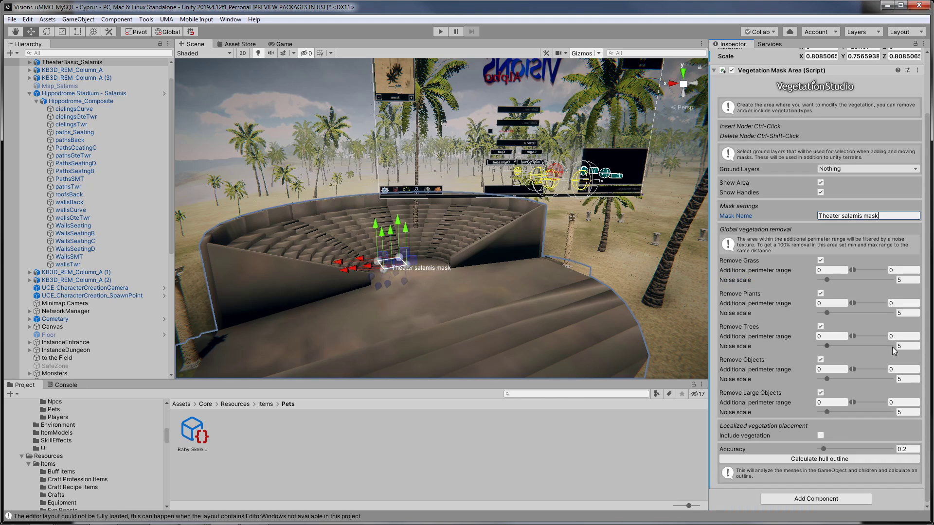
Calculate the theater mask's hull outline at accuracy 0.2 and check it wraps the seating.
left_click(808, 458)
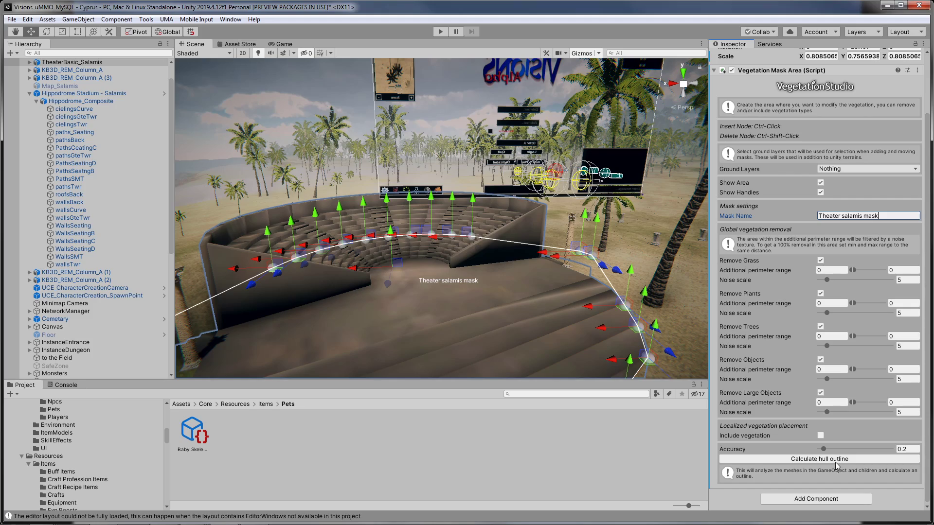
left_click_drag(688, 354, 544, 324, "alt")
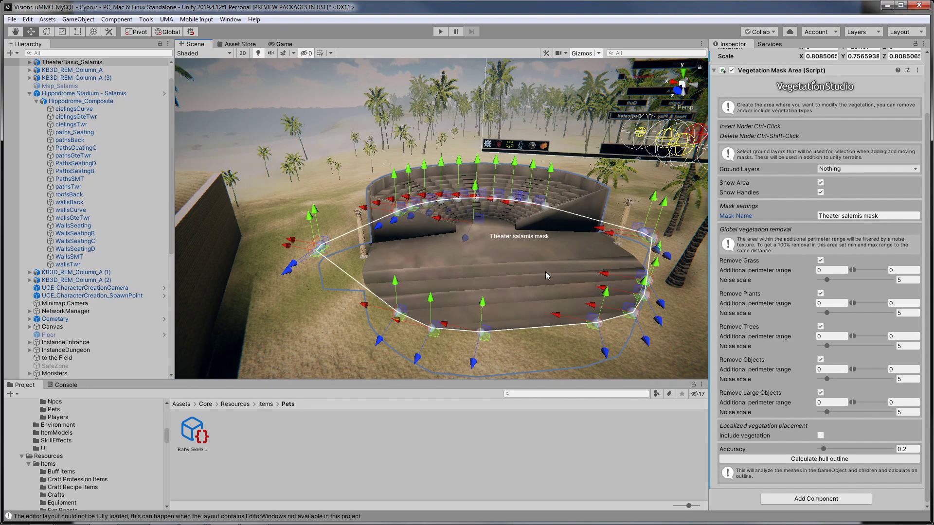